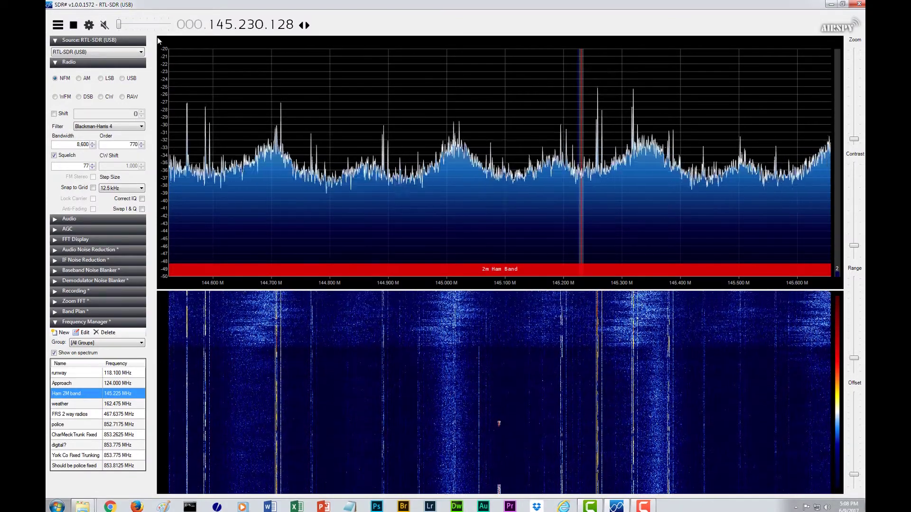
Tune SDR# to 470.309.000 MHz by entering 470 in the frequency display.
{"action": "left_click", "coordinate": [212, 21]}
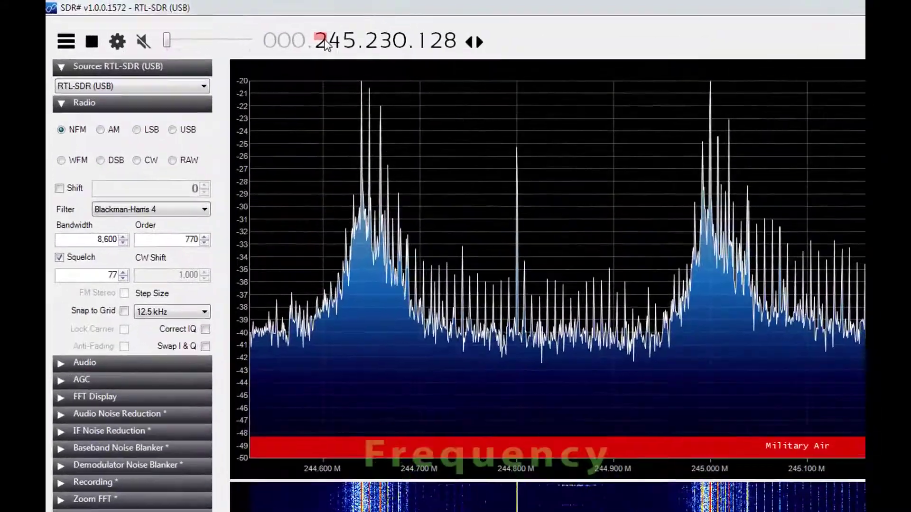
{"action": "left_click", "coordinate": [222, 25]}
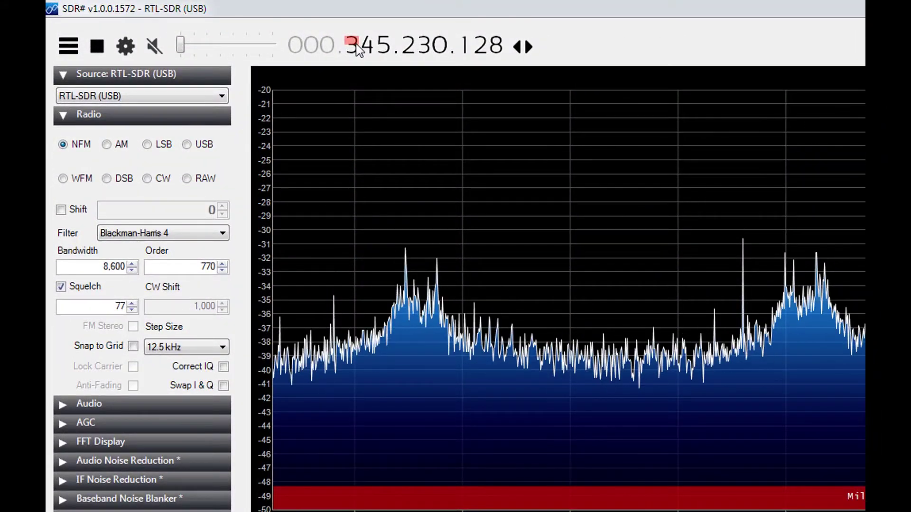
{"action": "type", "text": "470"}
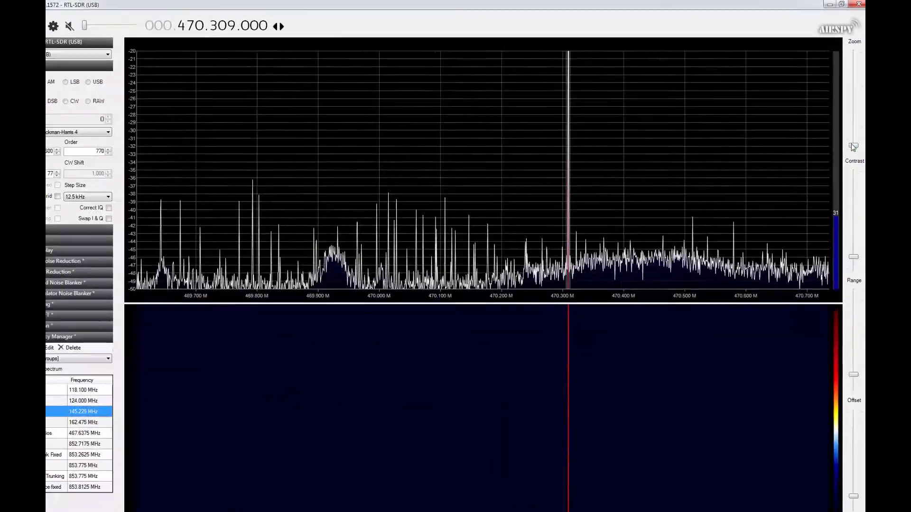
Zoom the spectrum in on the carrier, centre the VFO on its peak, and unmute audio at 60 dB.
{"action": "left_click_drag", "start_coordinate": [853, 147], "coordinate": [829, 93]}
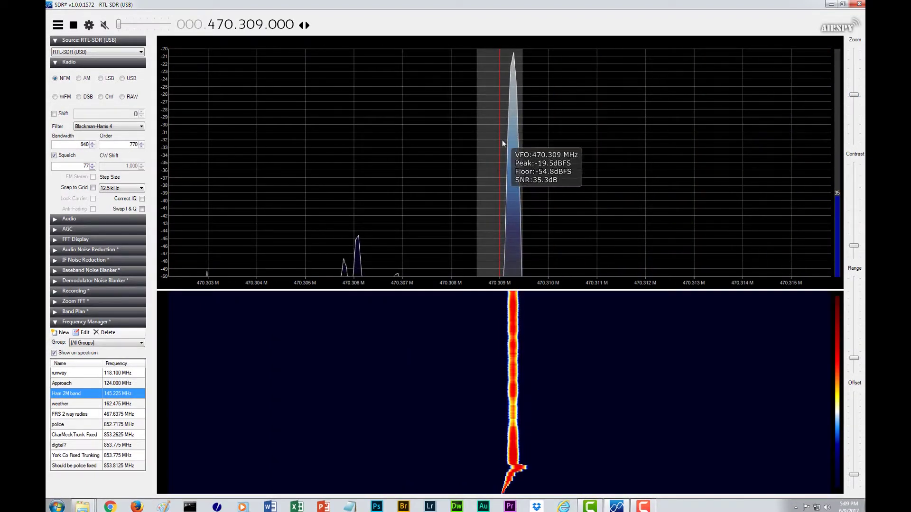
{"action": "left_click_drag", "start_coordinate": [502, 139], "coordinate": [519, 145]}
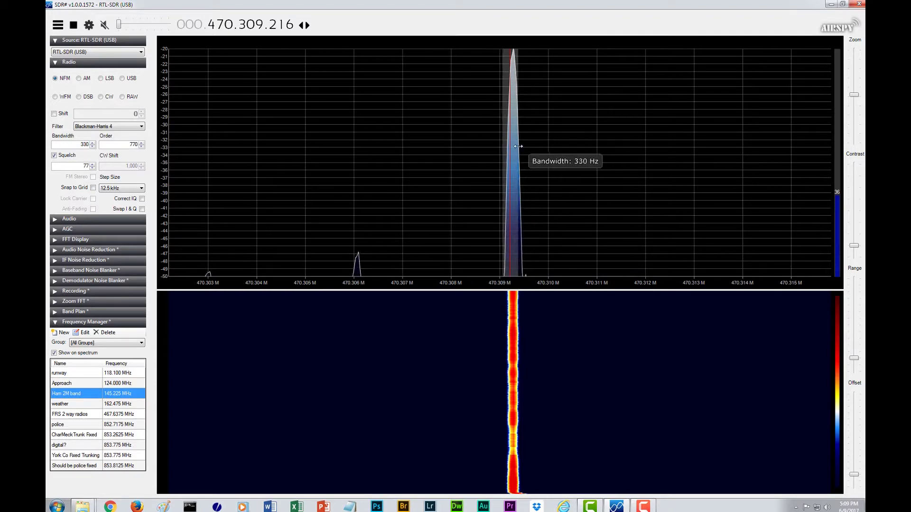
{"action": "left_click", "coordinate": [105, 25]}
{"action": "left_click_drag", "start_coordinate": [118, 25], "coordinate": [167, 32]}
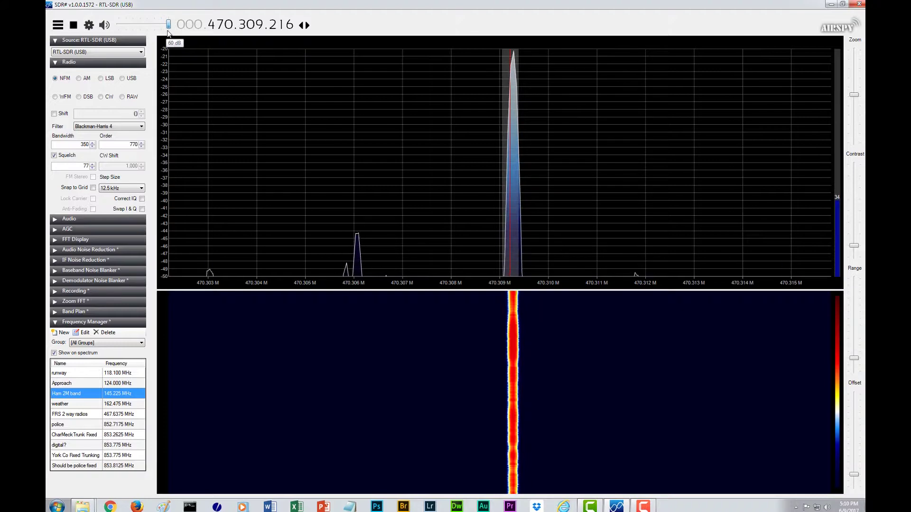
Fine-tune to 470.309.280, then retune exactly to 470.309.000 and lower the volume to 31 dB.
{"action": "left_click", "coordinate": [515, 116]}
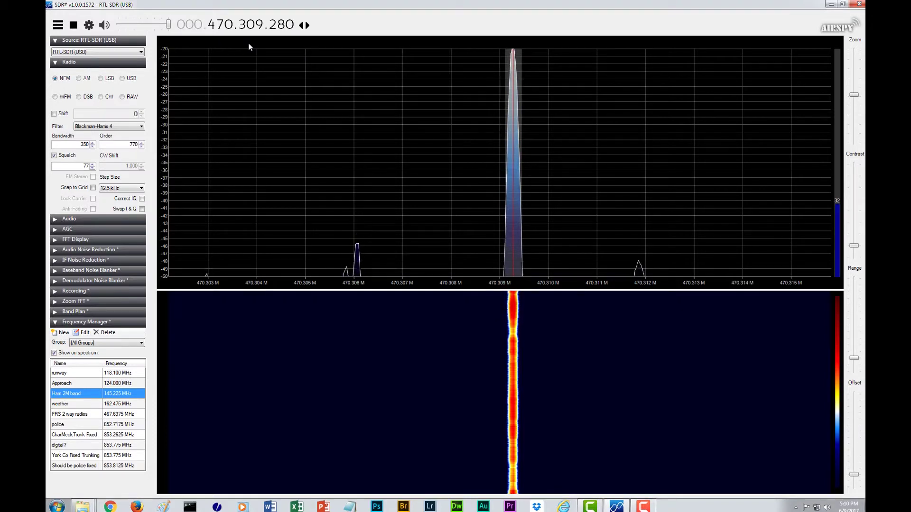
{"action": "right_click", "coordinate": [278, 29]}
{"action": "left_click_drag", "start_coordinate": [168, 24], "coordinate": [132, 27]}
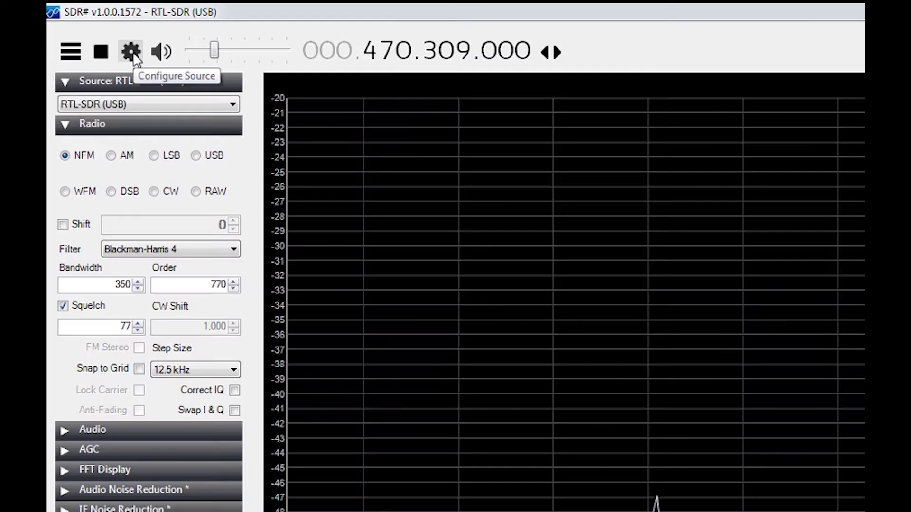
In the RTL-SDR source settings, adjust the frequency correction until it reads -1 ppm.
{"action": "left_click", "coordinate": [133, 53]}
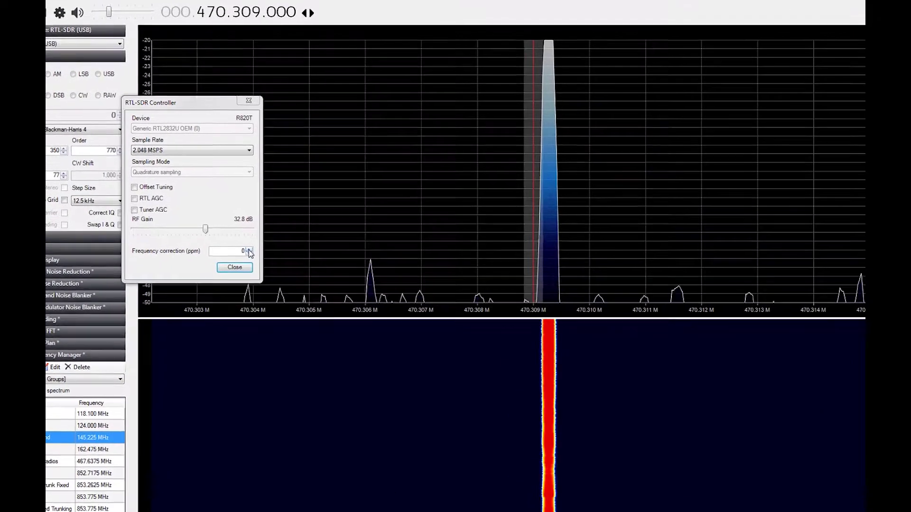
{"action": "left_click", "coordinate": [249, 250]}
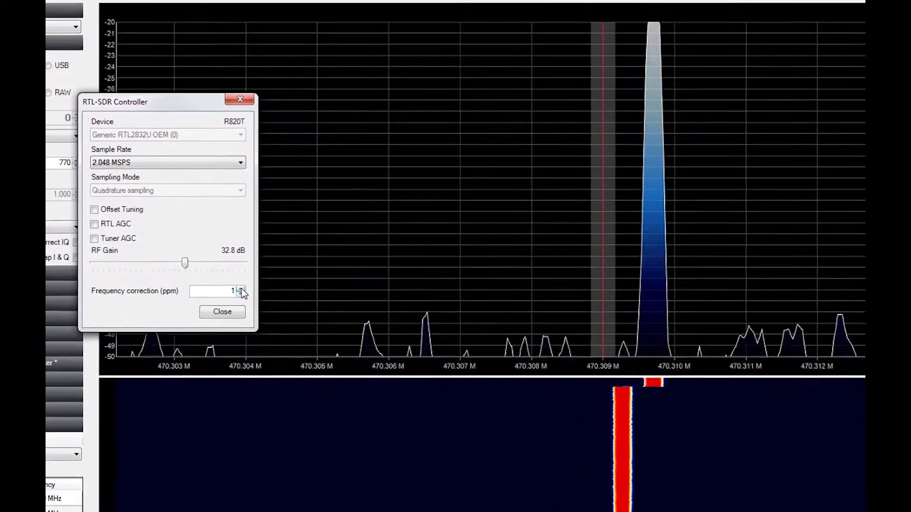
{"action": "left_click", "coordinate": [242, 290]}
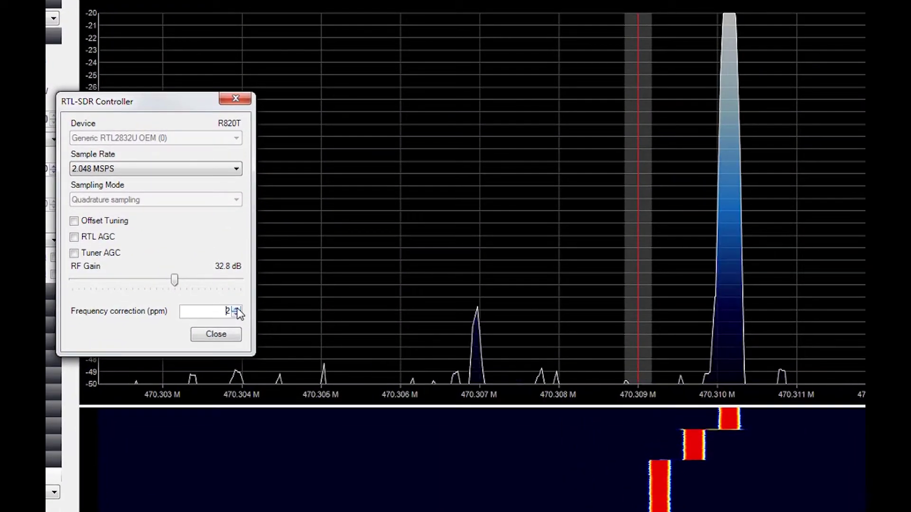
{"action": "left_click", "coordinate": [237, 315]}
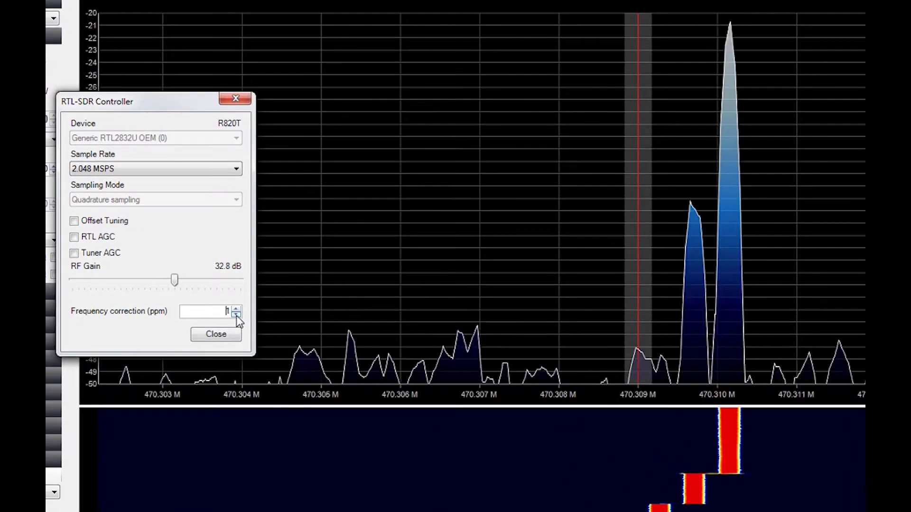
{"action": "left_click", "coordinate": [237, 315]}
{"action": "left_click", "coordinate": [236, 315]}
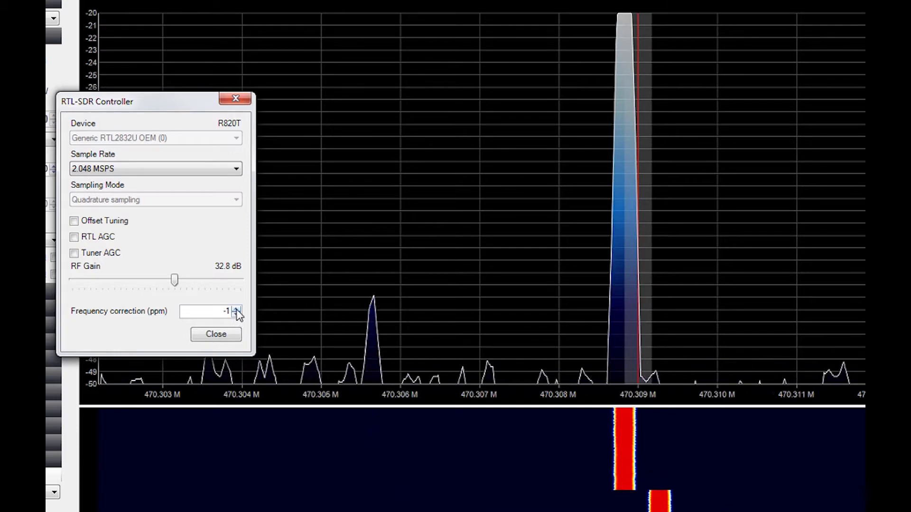
{"action": "left_click", "coordinate": [237, 309]}
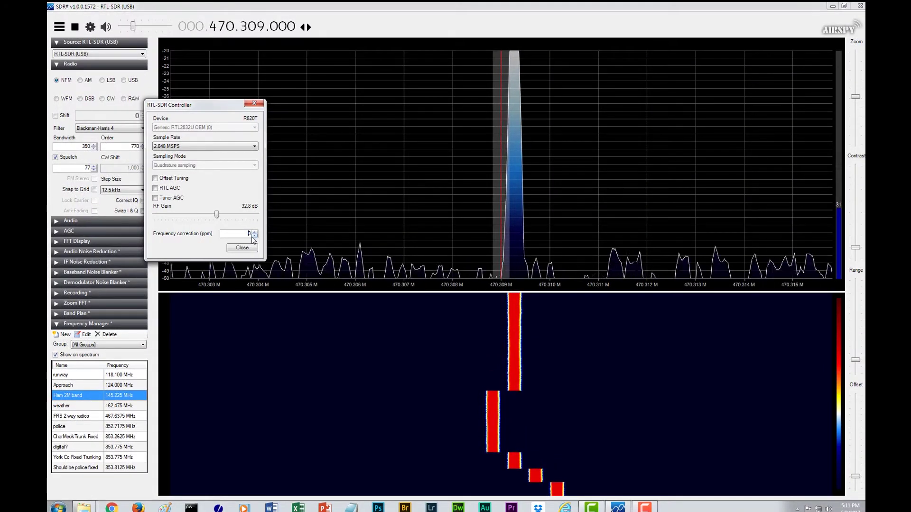
{"action": "left_click", "coordinate": [254, 232]}
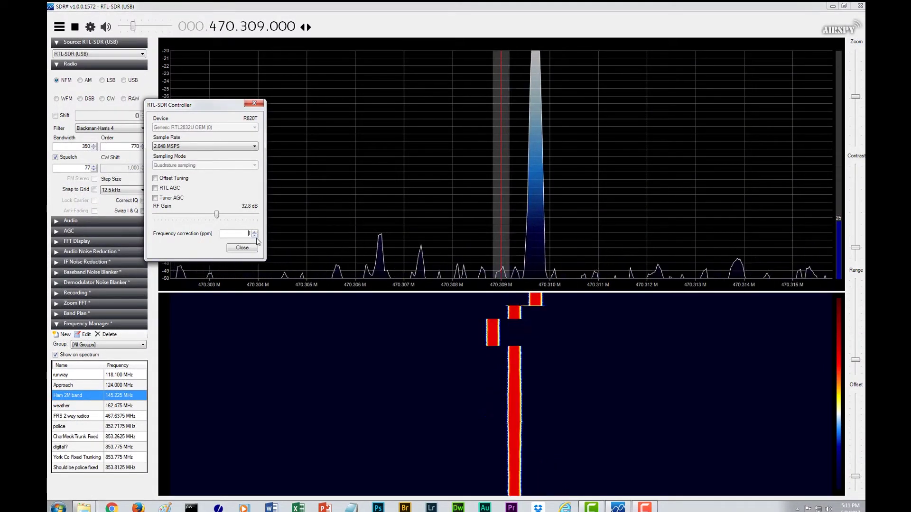
{"action": "left_click", "coordinate": [254, 236]}
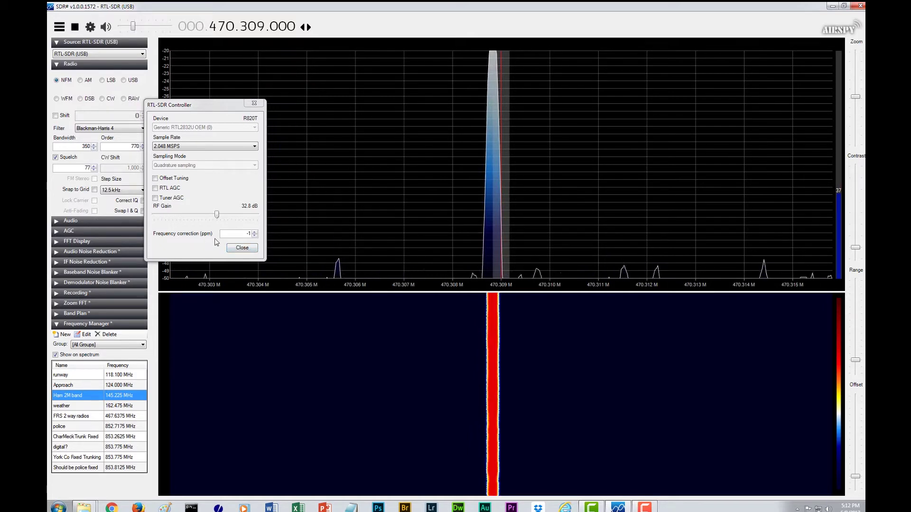
Close the RTL-SDR Controller dialog.
{"action": "left_click", "coordinate": [240, 247]}
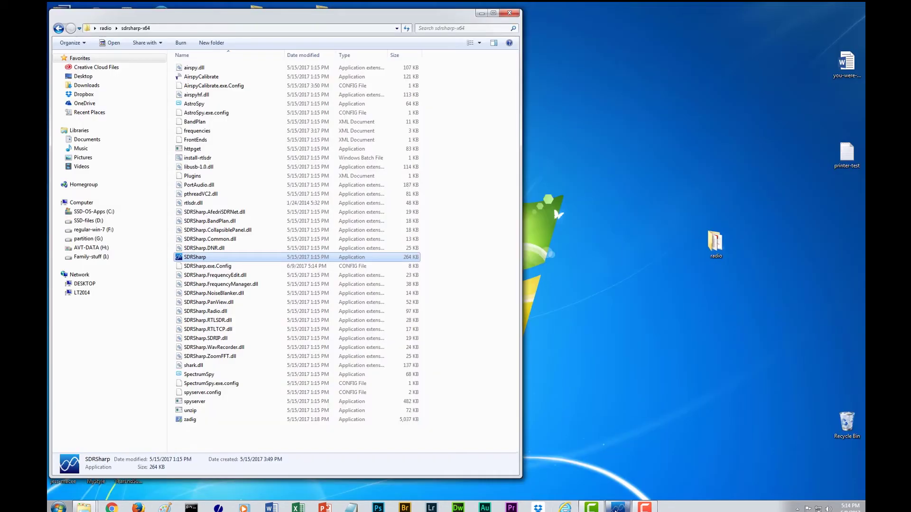
Bring the Universal Trunker window back to the front from the taskbar.
{"action": "left_click", "coordinate": [618, 506]}
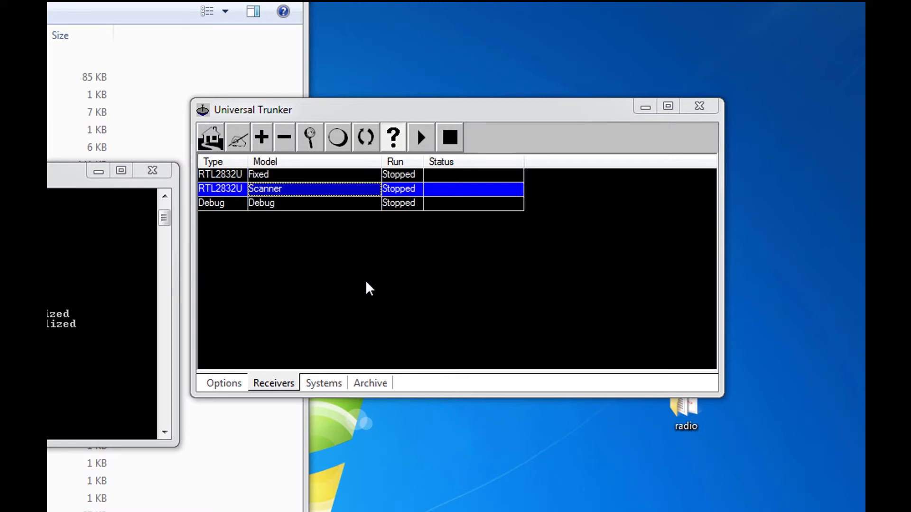
Open the RTL2832U Scanner receiver's properties and set its Correction to -1.
{"action": "double_click", "coordinate": [294, 196]}
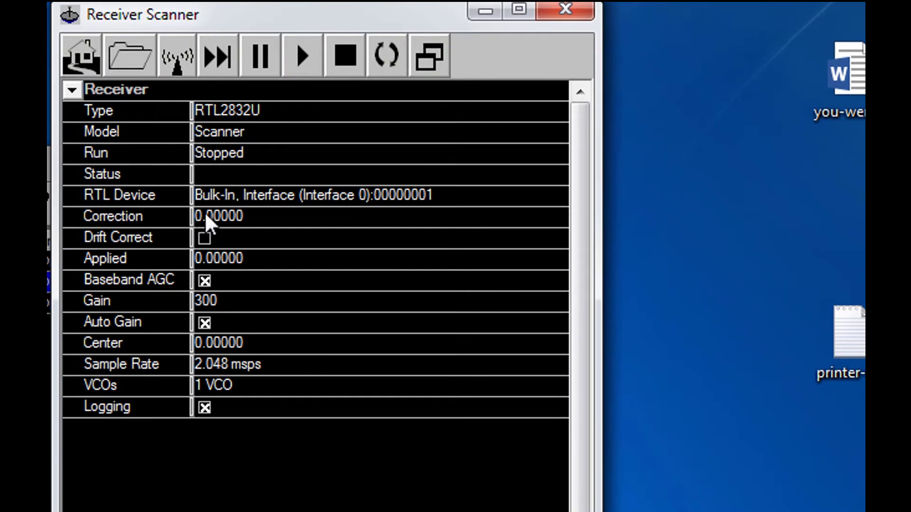
{"action": "left_click", "coordinate": [360, 174]}
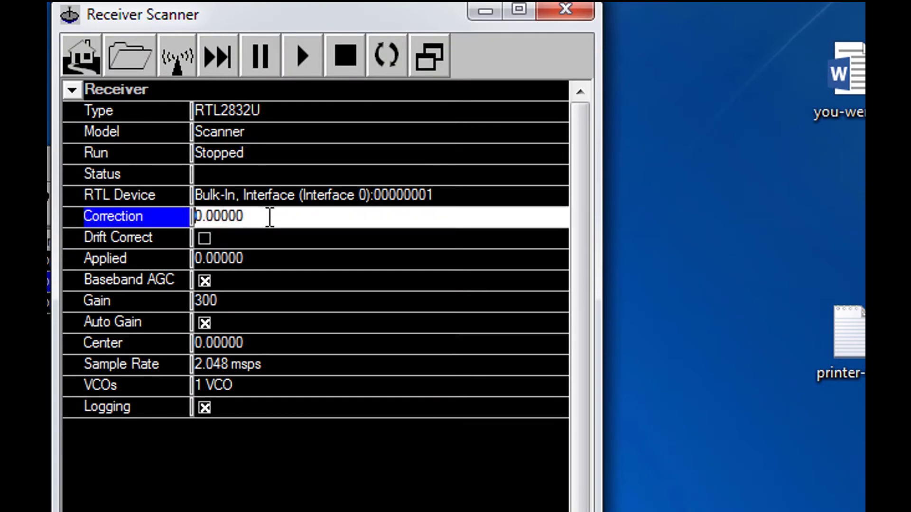
{"action": "type", "text": "-1"}
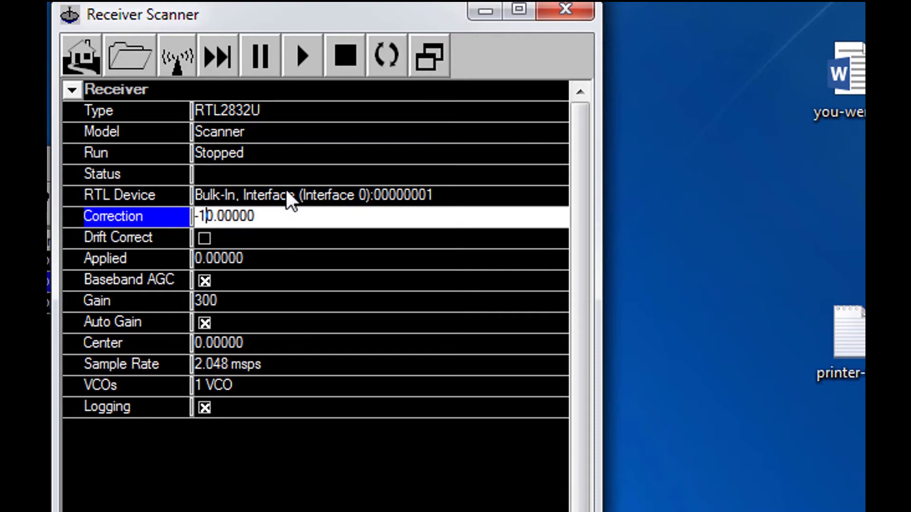
{"action": "key", "text": "Delete"}
{"action": "key", "text": "Down"}
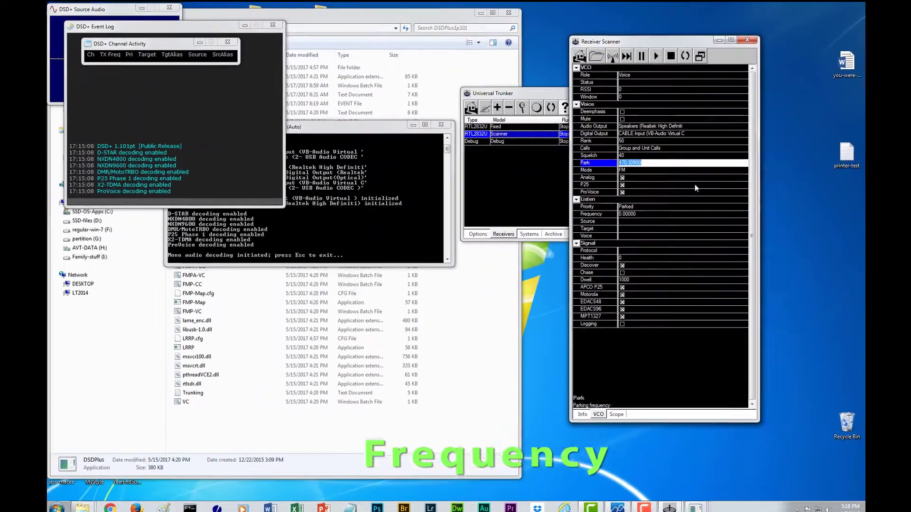
{"action": "key", "text": "Down"}
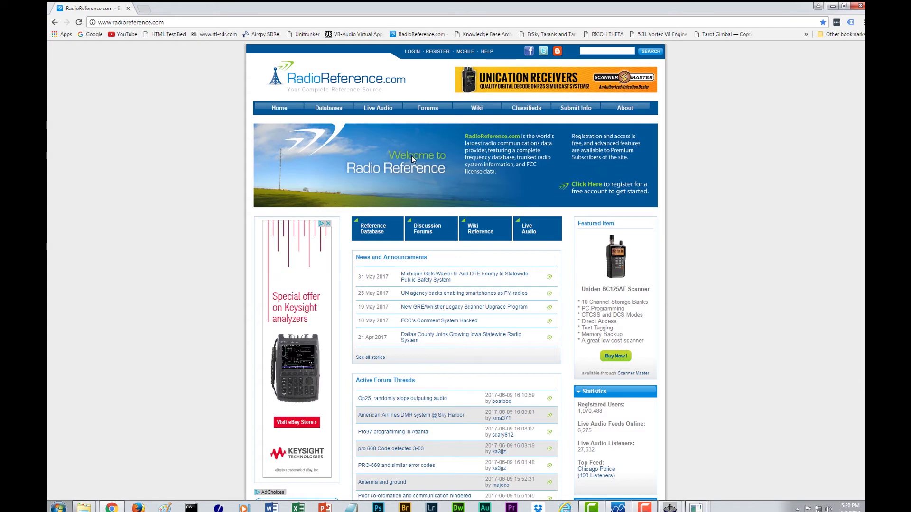
Open the RadioReference Forums page and scroll through the forum list, then back up.
{"action": "left_click", "coordinate": [427, 108]}
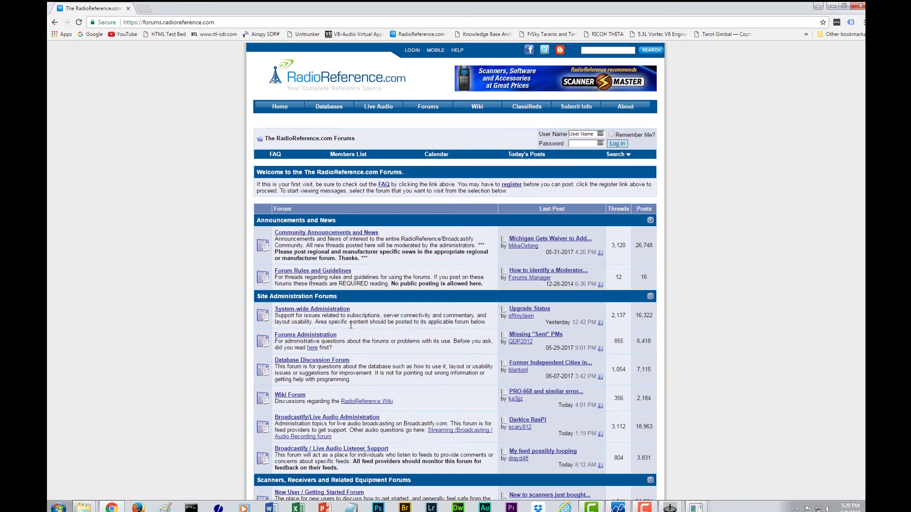
{"action": "scroll", "coordinate": [442, 121], "scroll_direction": "down", "scroll_amount": 2}
{"action": "scroll", "coordinate": [419, 265], "scroll_direction": "down", "scroll_amount": 6}
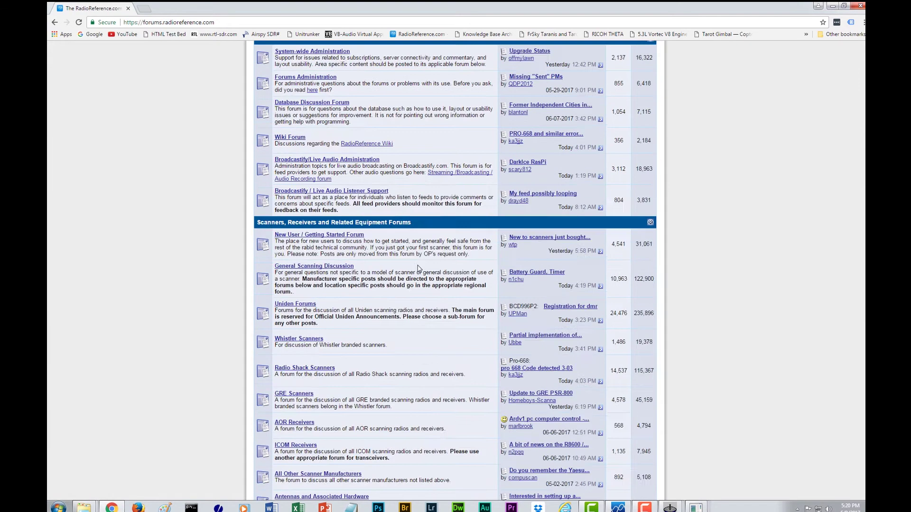
{"action": "scroll", "coordinate": [418, 271], "scroll_direction": "down", "scroll_amount": 2}
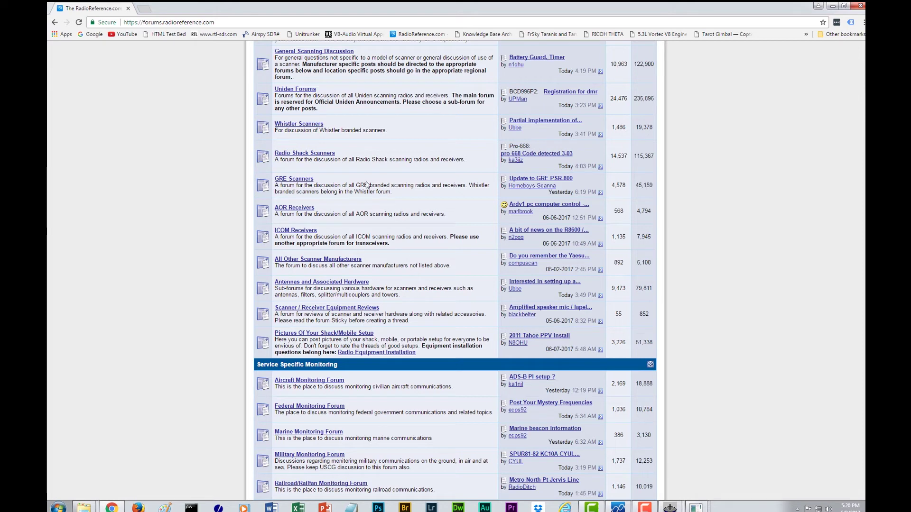
{"action": "scroll", "coordinate": [409, 283], "scroll_direction": "down", "scroll_amount": 4}
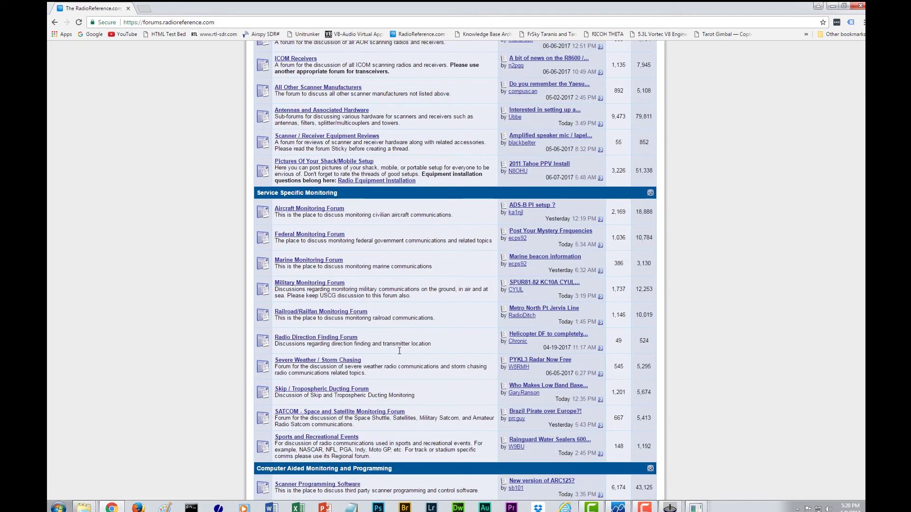
{"action": "scroll", "coordinate": [399, 351], "scroll_direction": "down", "scroll_amount": 2}
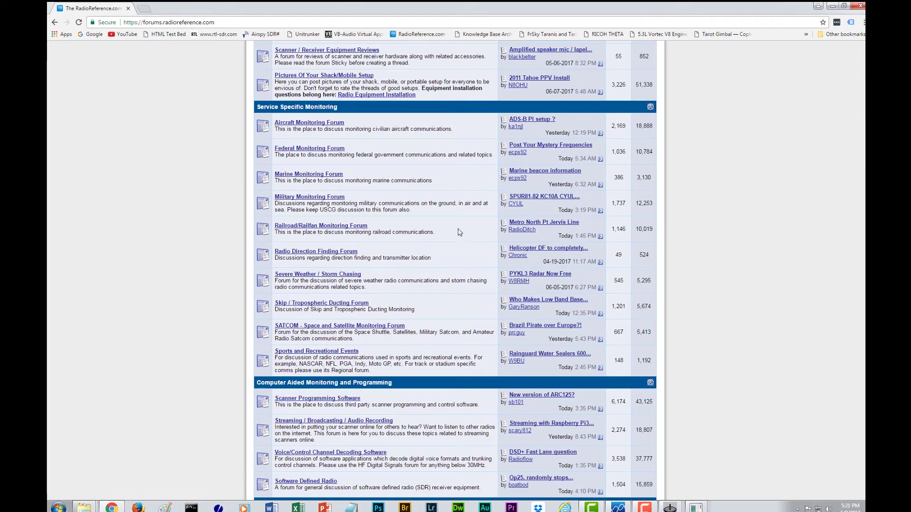
{"action": "scroll", "coordinate": [453, 243], "scroll_direction": "up", "scroll_amount": 15}
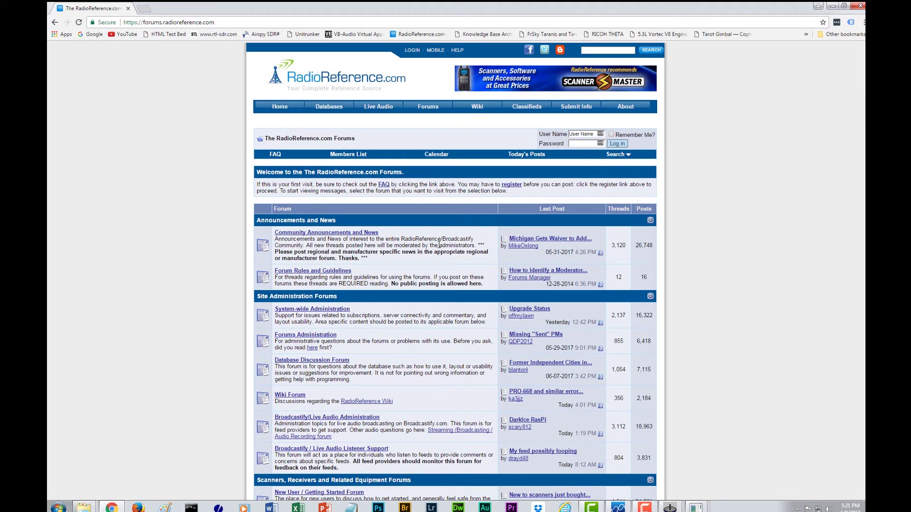